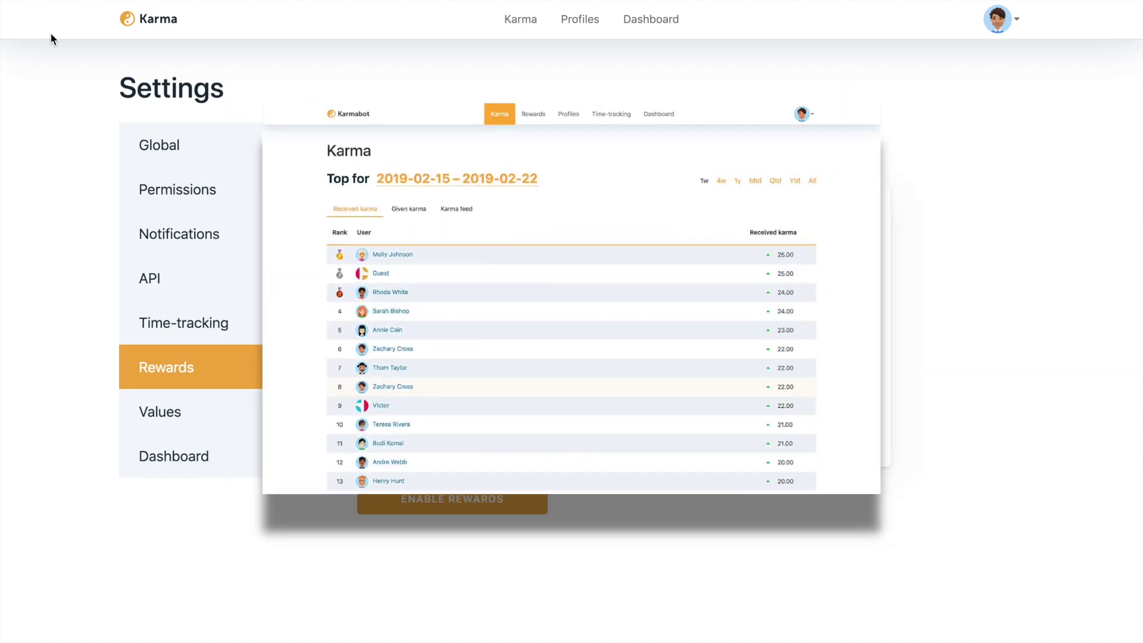
Step: In the global settings, limit the maximum karma per request to 2 and total karma to 30 per month
left_click(170, 145)
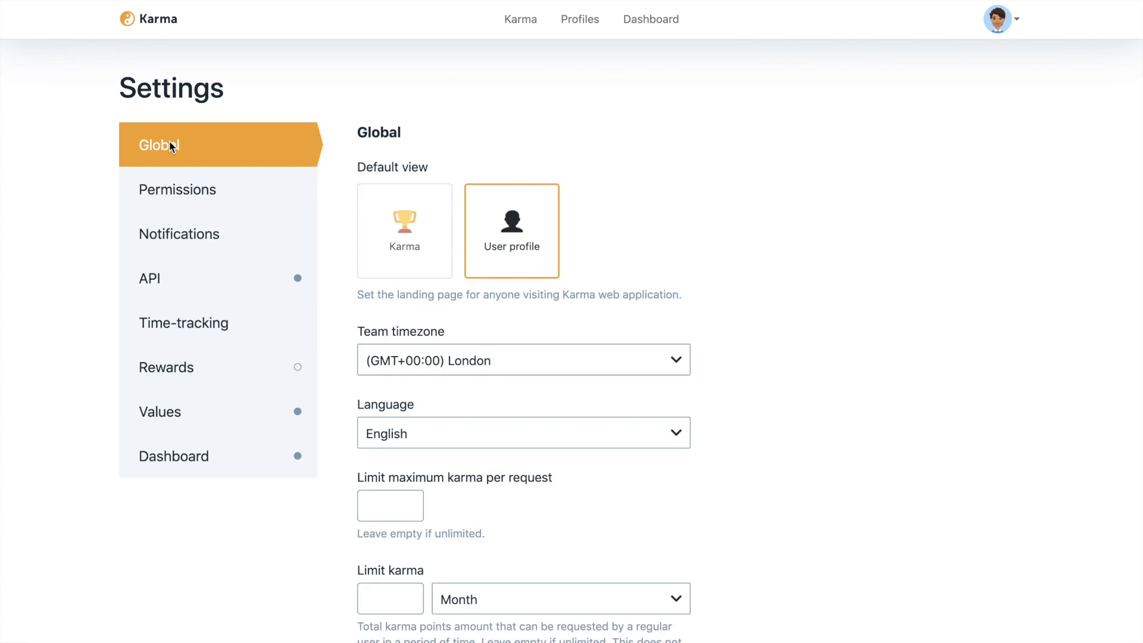
scroll(768, 341, "down", 3)
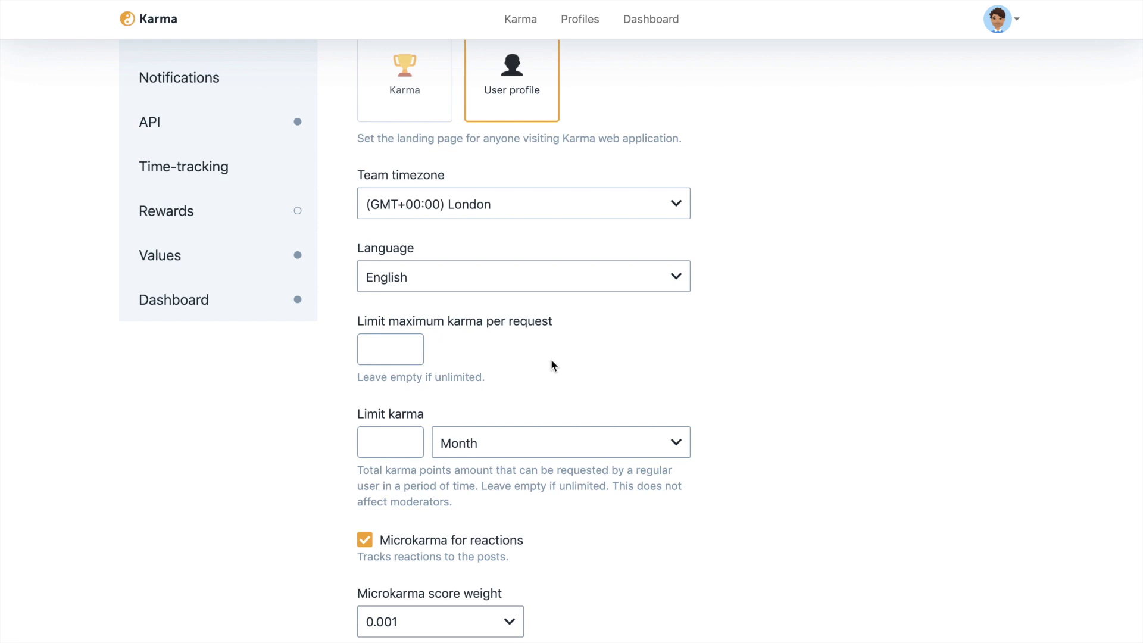
left_click(394, 340)
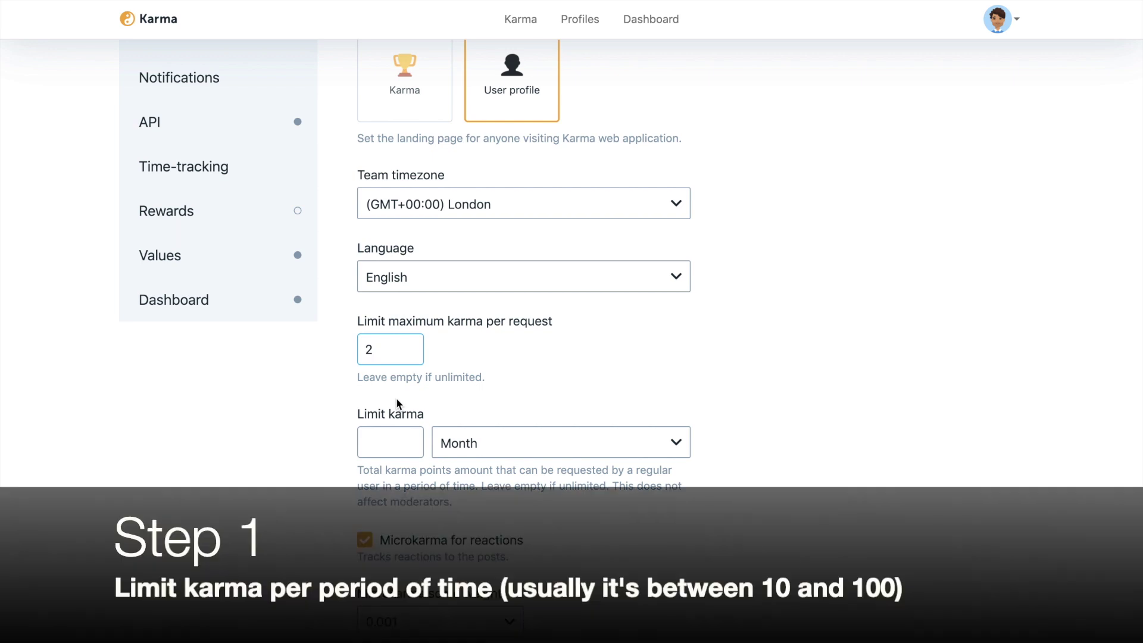
left_click(404, 449)
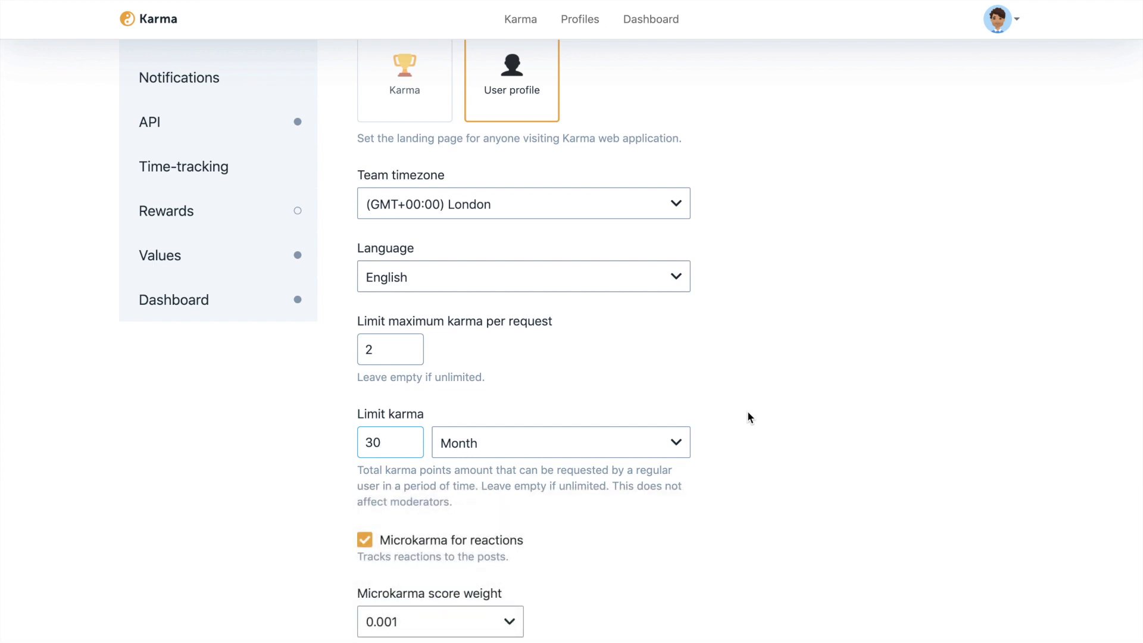
Step: Enable rewards for the team and look over the reward options offered
left_click(187, 211)
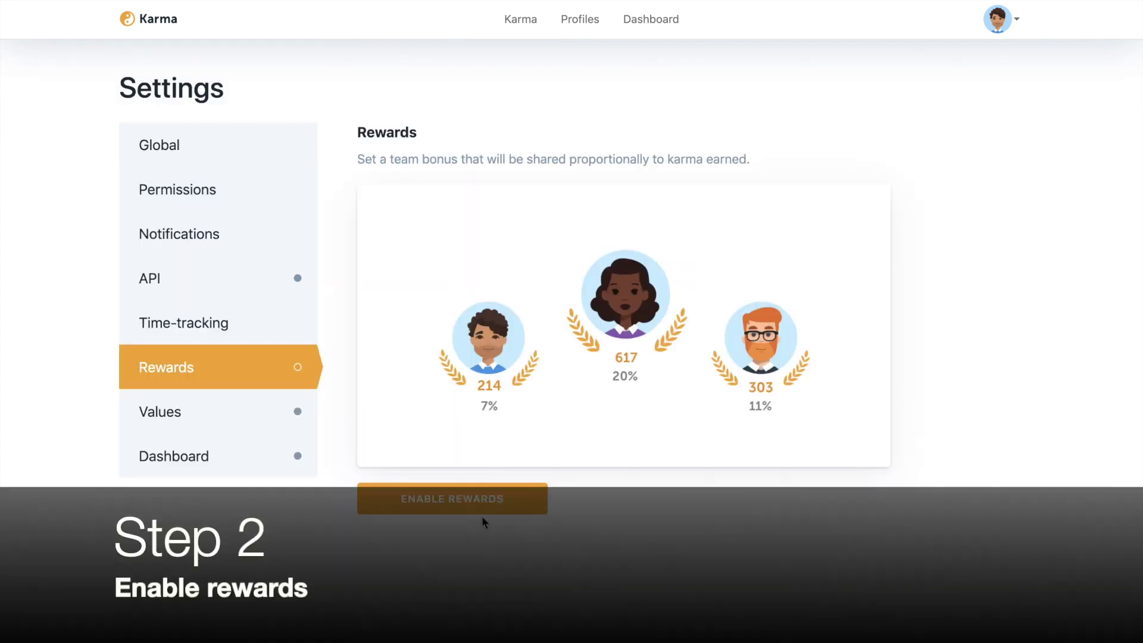
left_click(480, 506)
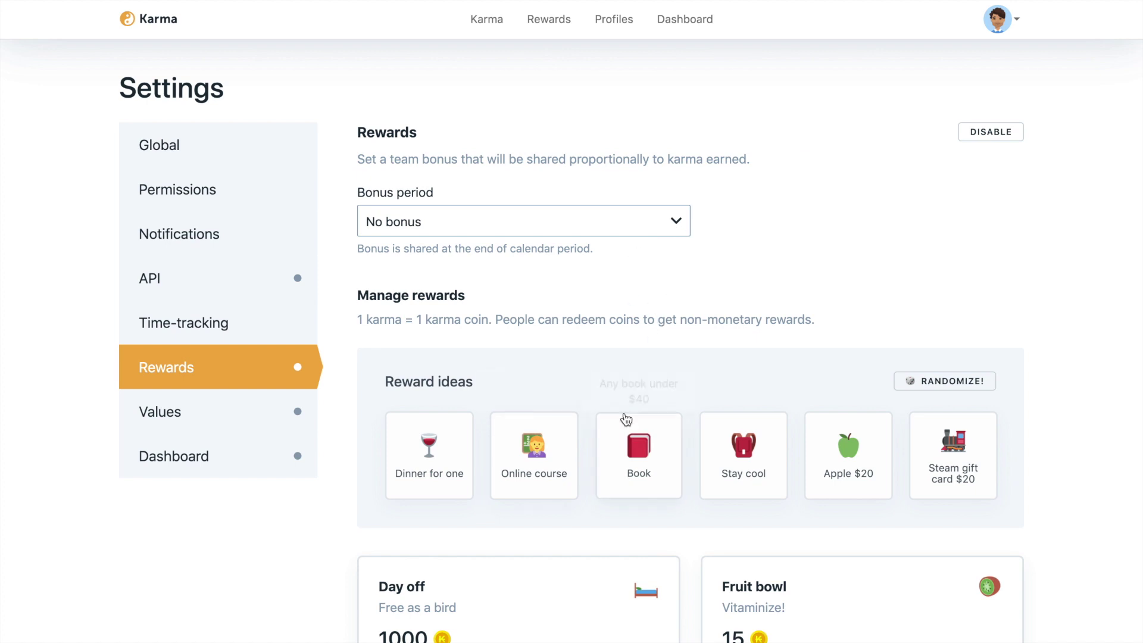
scroll(625, 381, "down", 2)
mouse_move(627, 379)
scroll(628, 380, "up", 2)
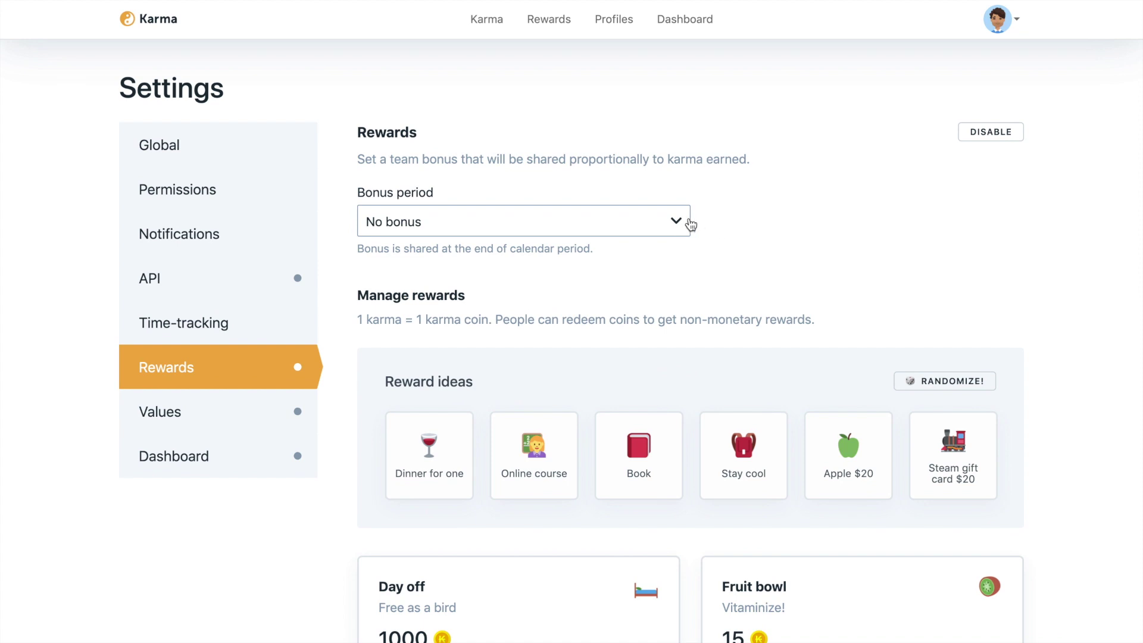
Step: Set the team bonus period to Monthly and the current bonus to 100
left_click(679, 221)
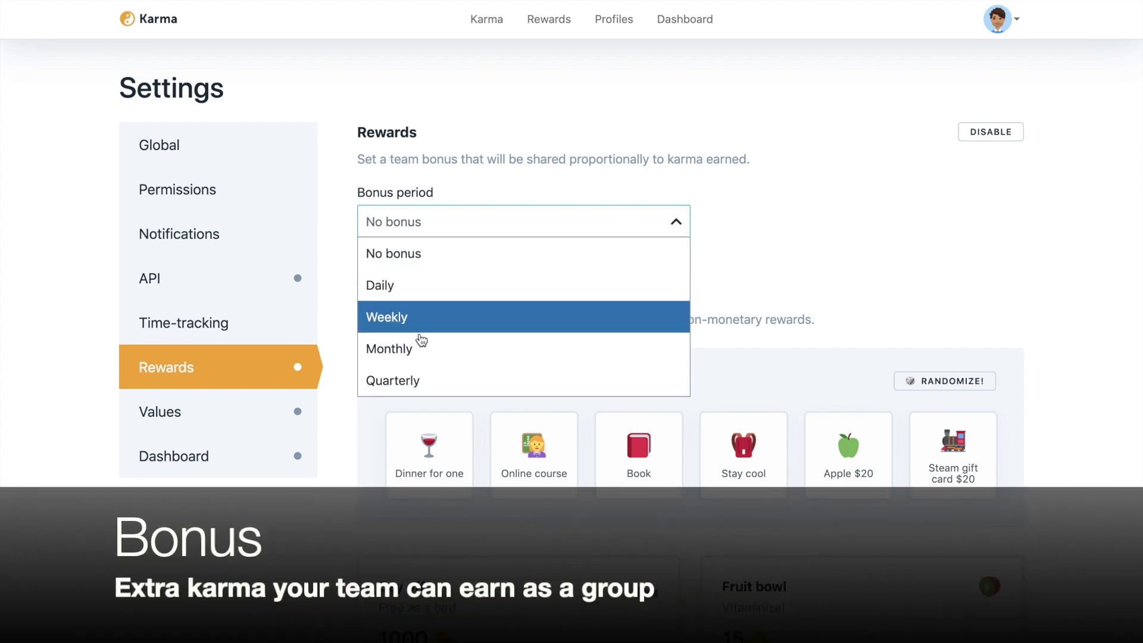
left_click(421, 350)
left_click(396, 314)
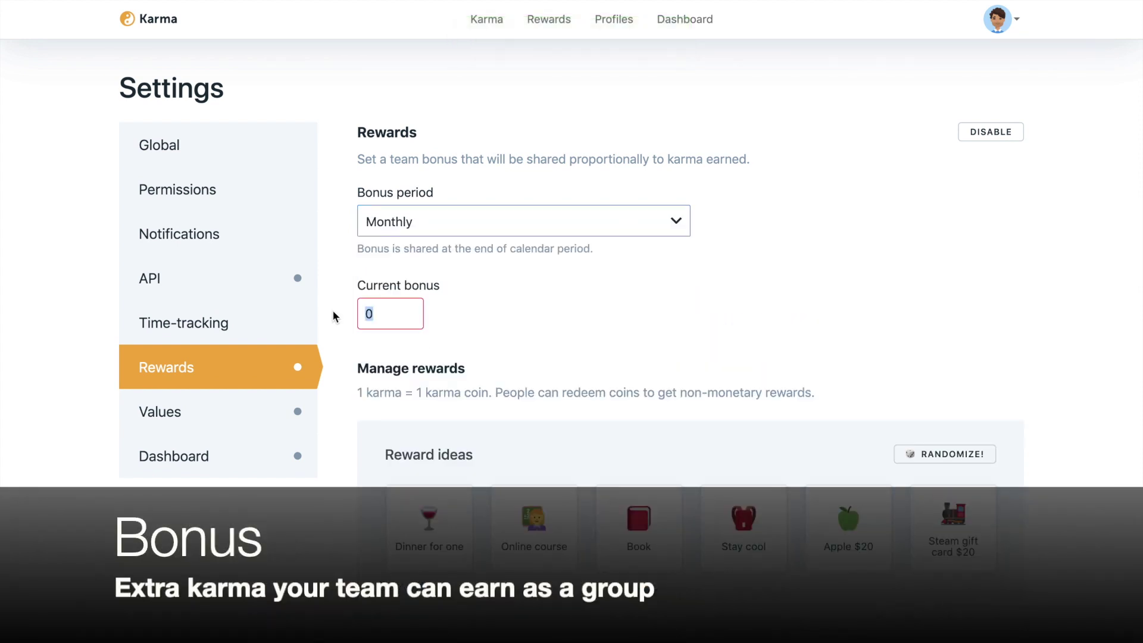
key("BackSpace")
type("100")
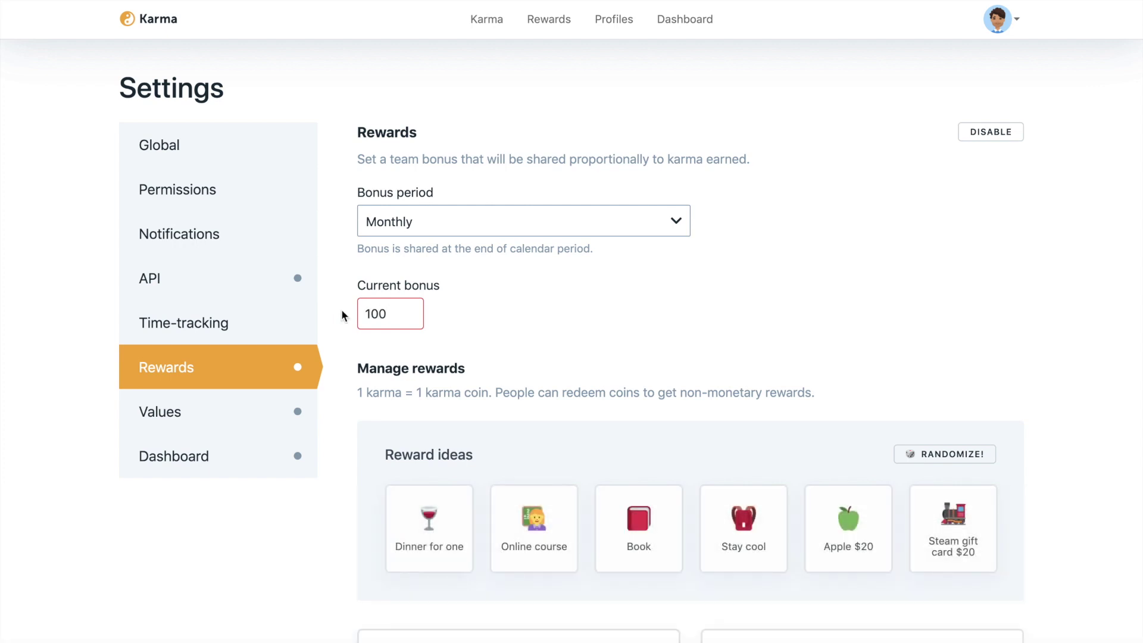
left_click(449, 269)
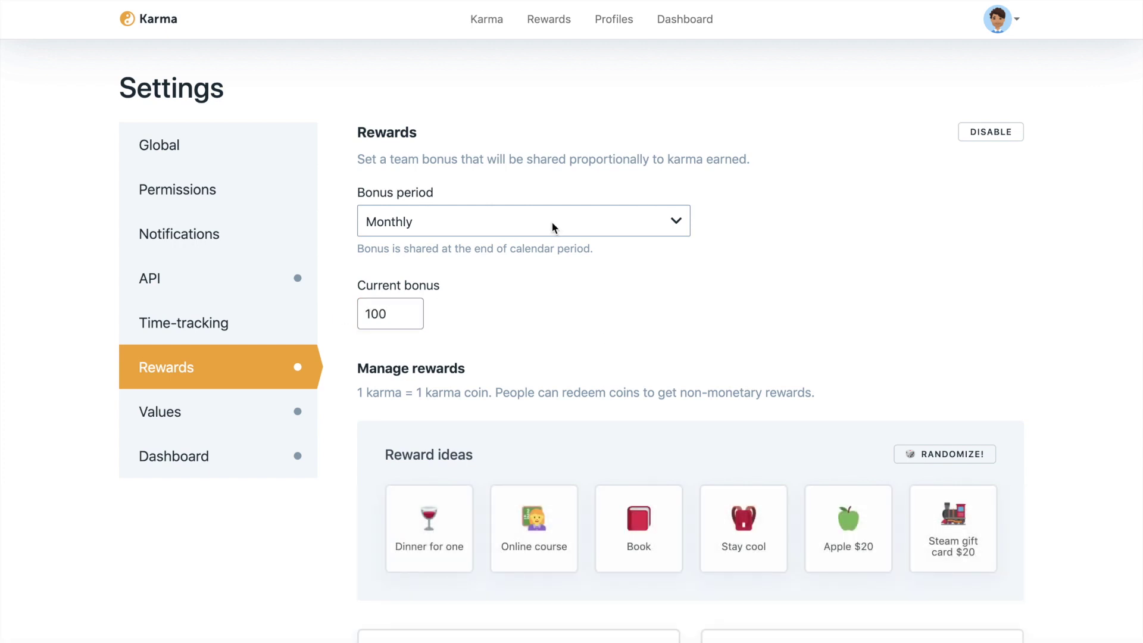
Step: Examine the received-karma ranking of all users on the Karma page
left_click(476, 25)
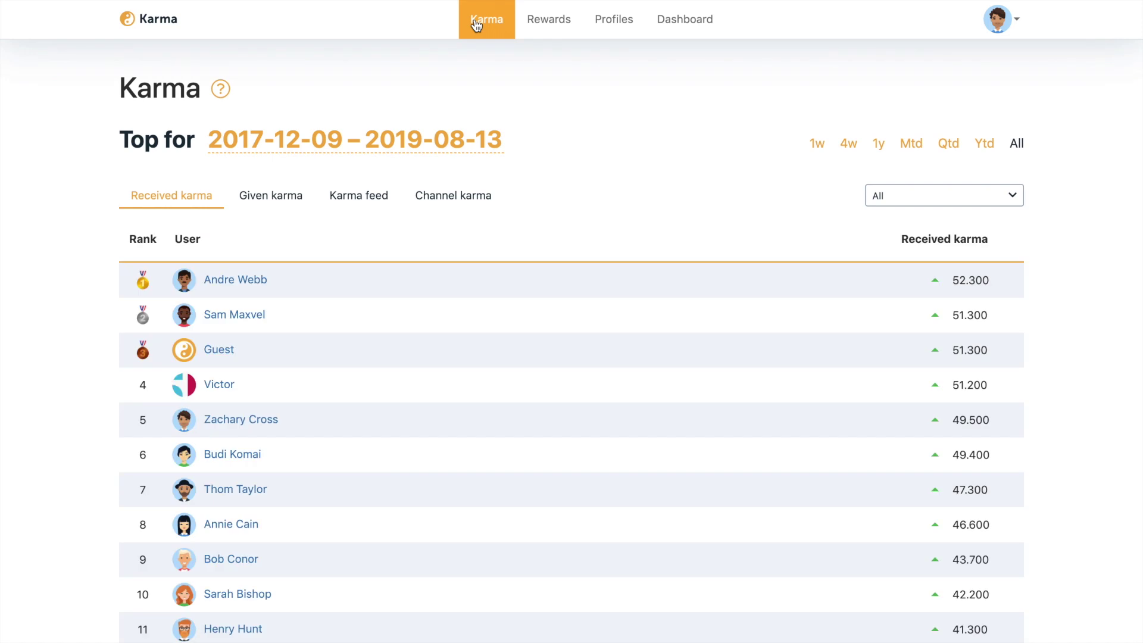
scroll(483, 332, "down", 1)
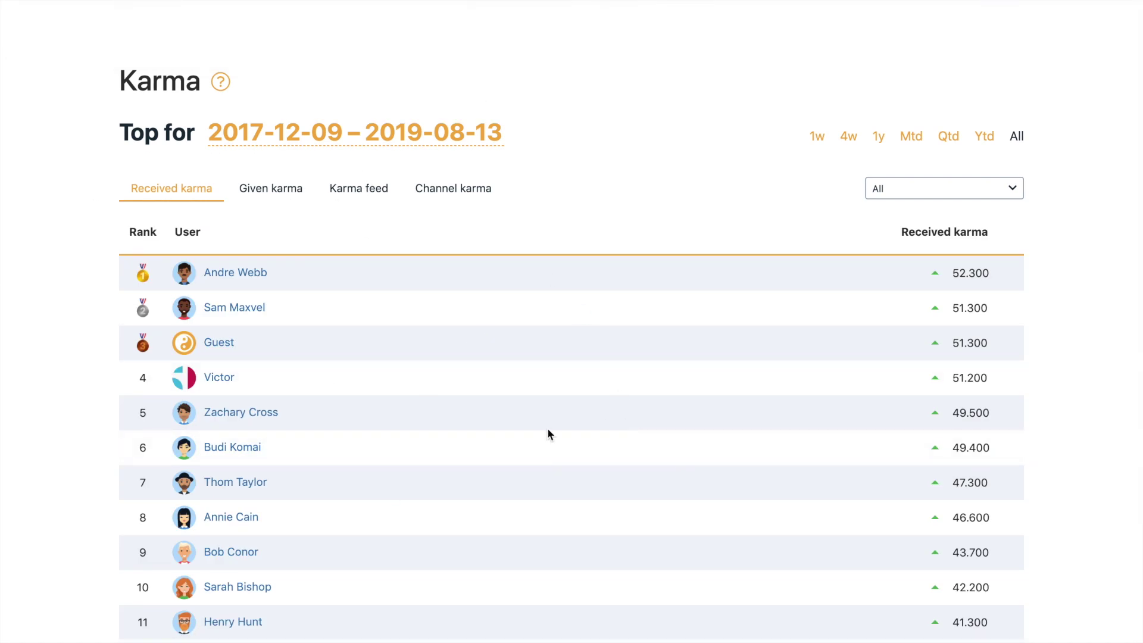
scroll(548, 427, "up", 1)
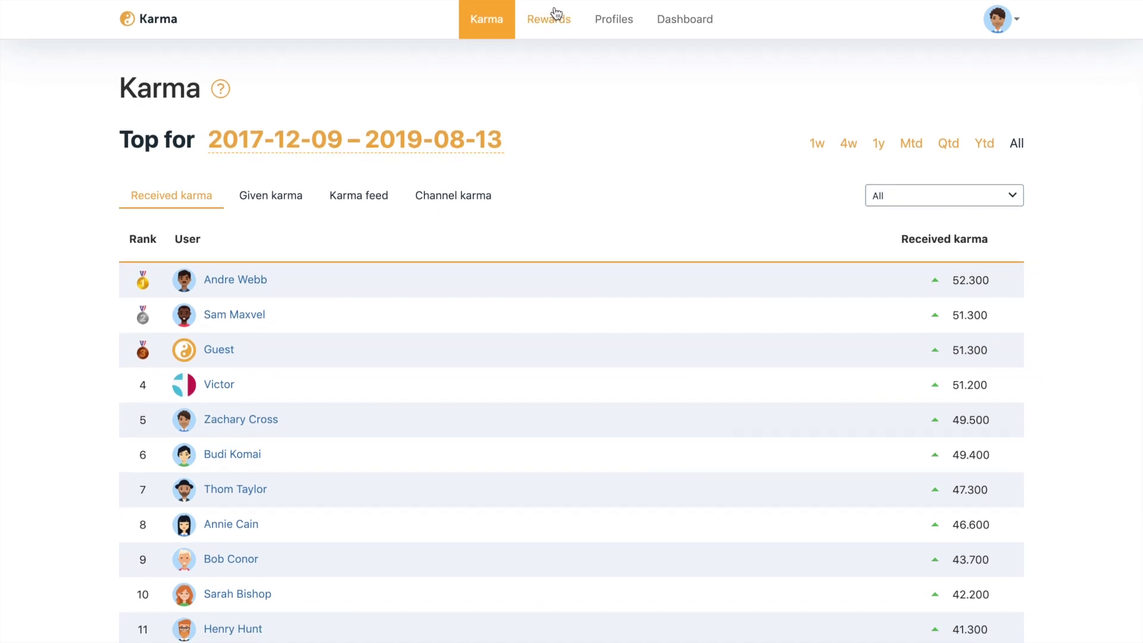
Step: Examine the monthly bonus shares list on the Rewards page for each user's karma share
left_click(556, 14)
scroll(458, 442, "down", 4)
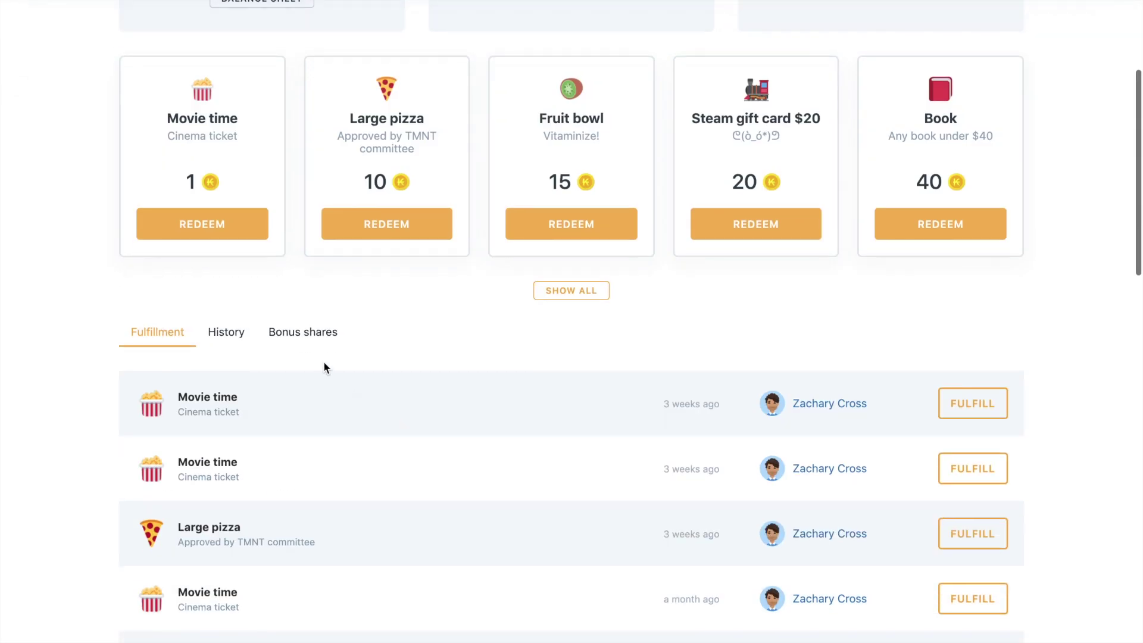
left_click(312, 333)
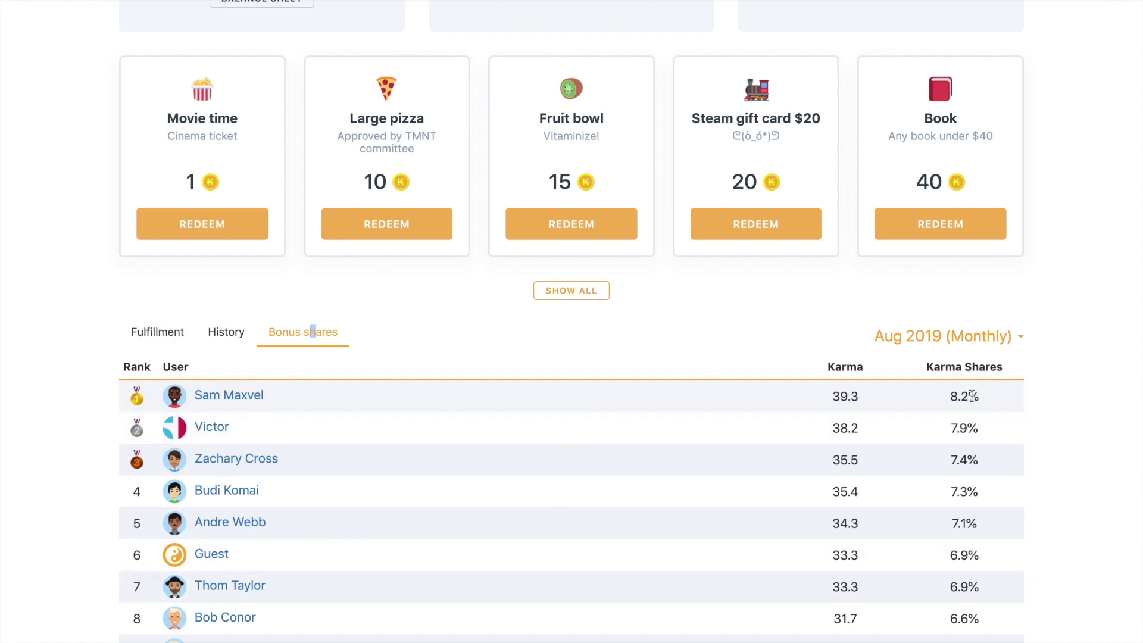
scroll(972, 396, "down", 5)
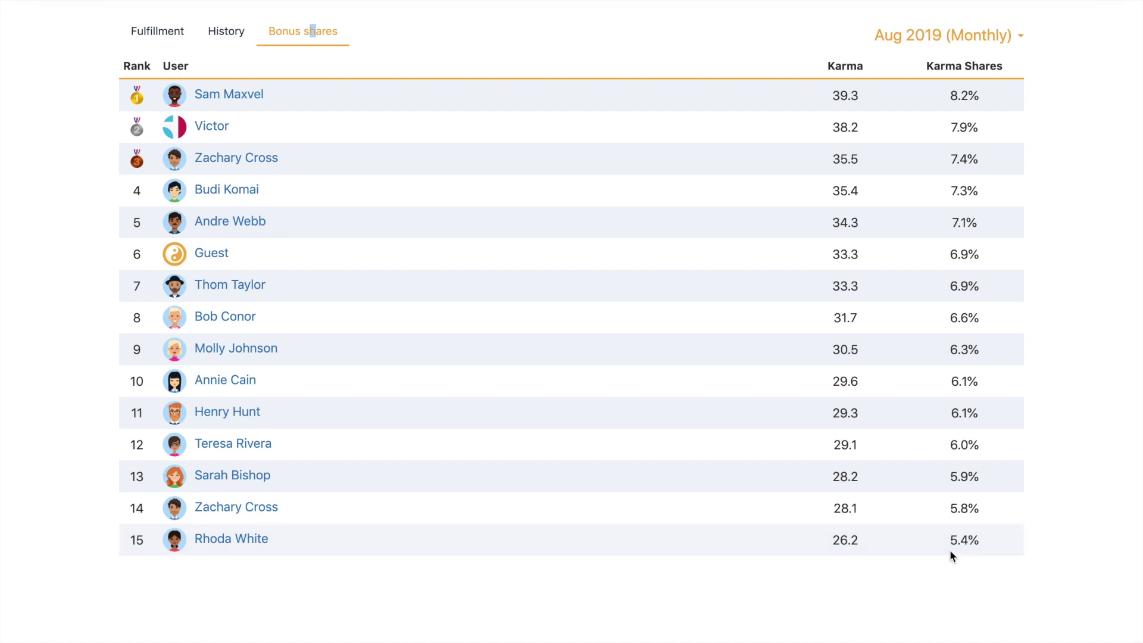
scroll(951, 557, "up", 6)
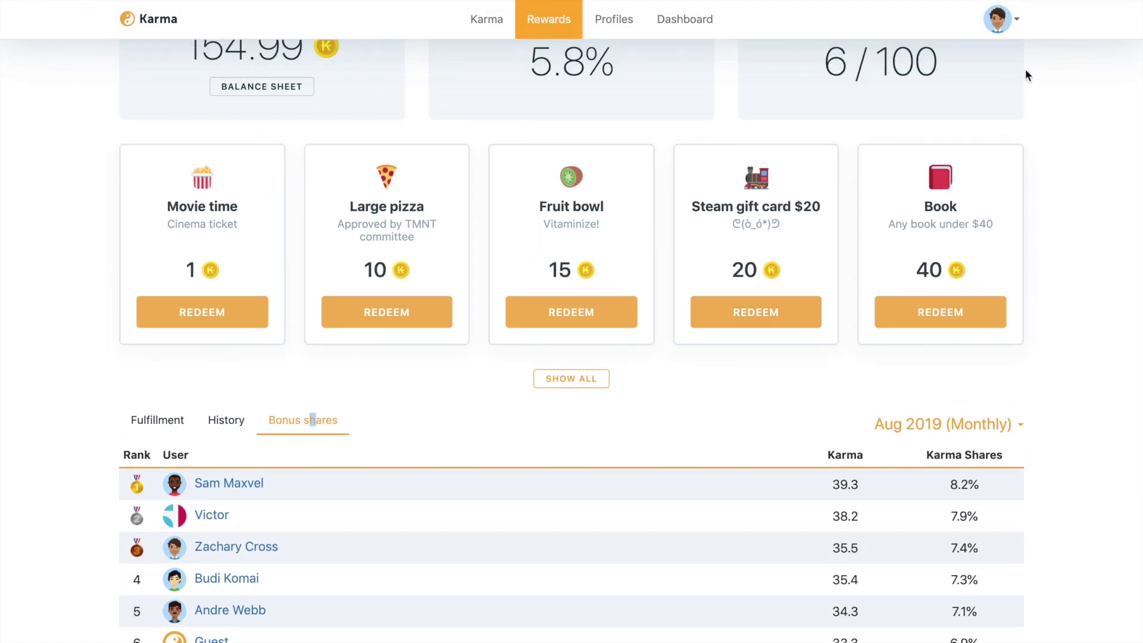
Step: Return to the Rewards settings and review the redeemable rewards and their karma coin prices
left_click(1005, 20)
left_click(956, 94)
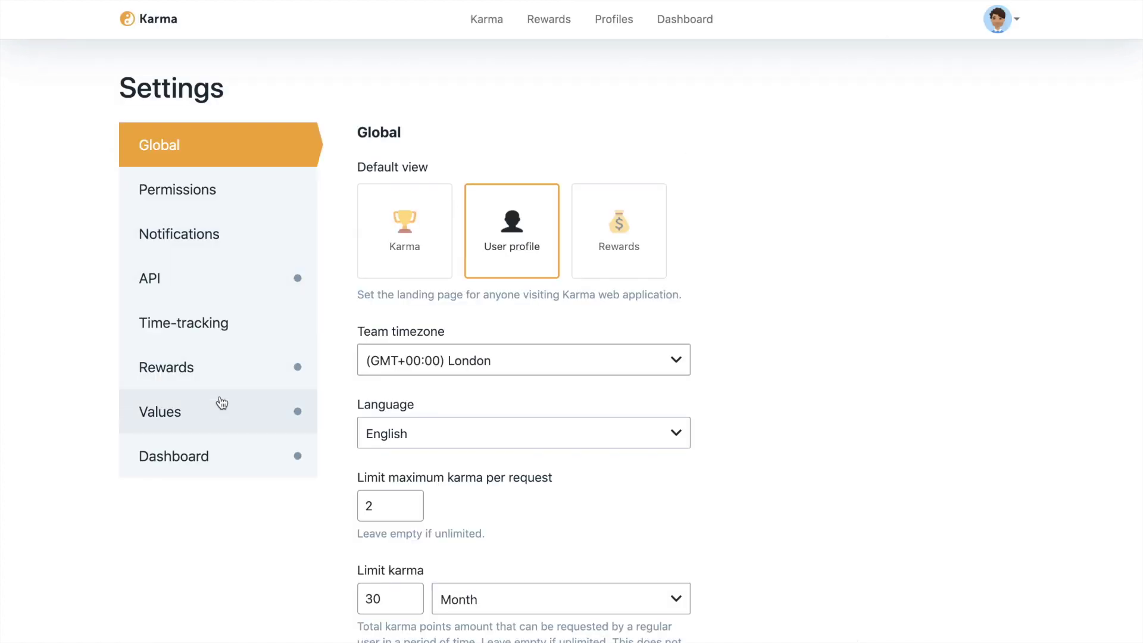
left_click(220, 404)
left_click(204, 364)
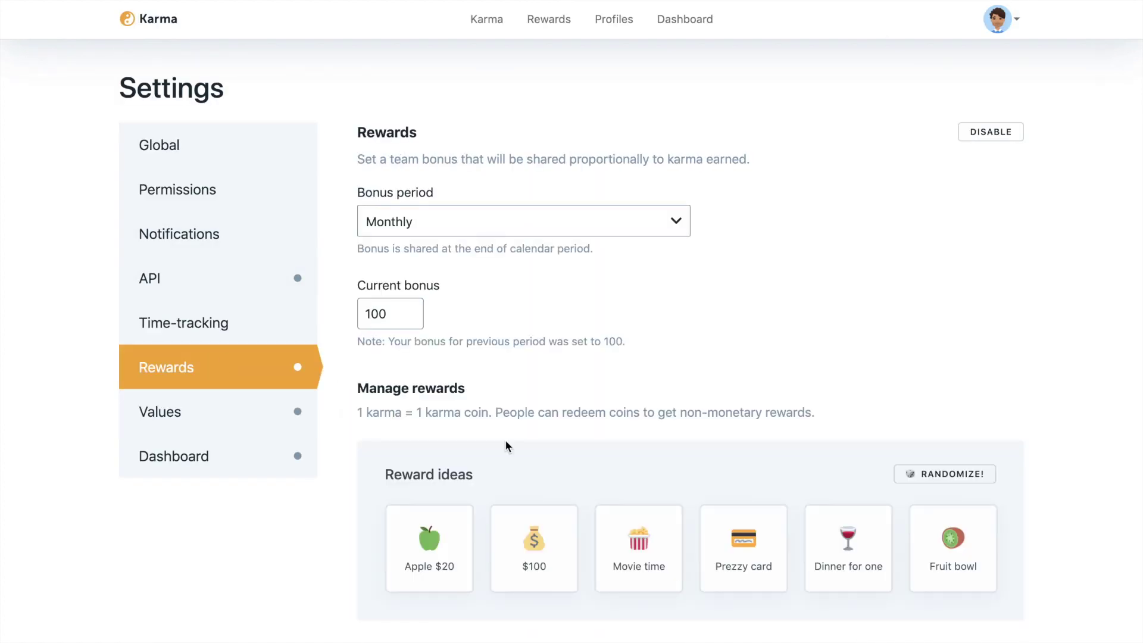
scroll(545, 458, "down", 7)
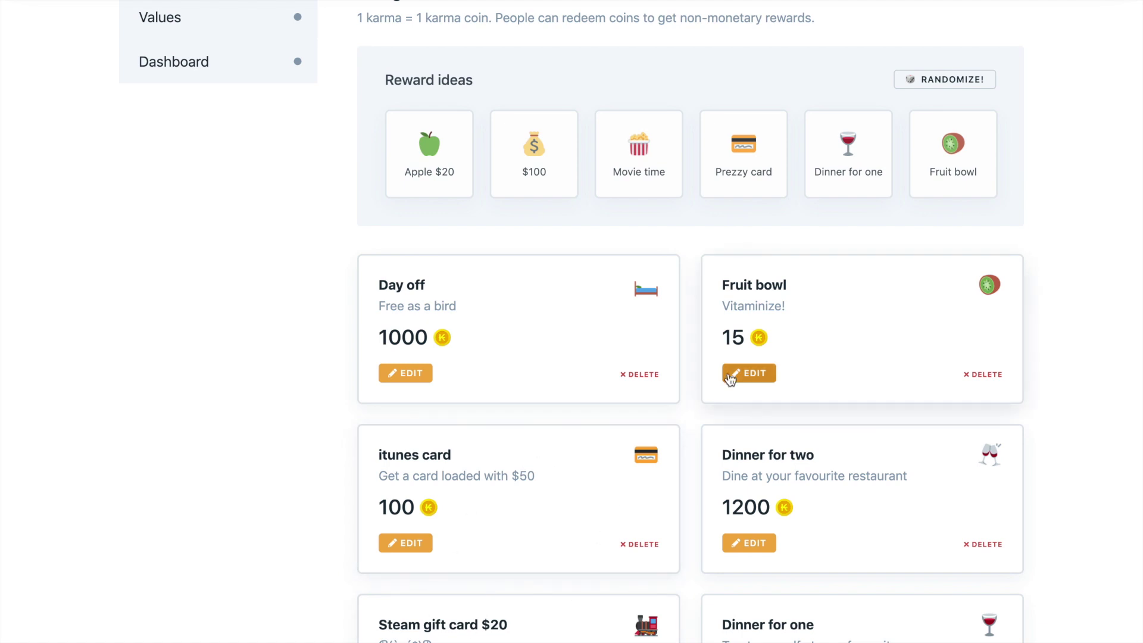
scroll(731, 375, "down", 1)
scroll(730, 379, "down", 3)
scroll(727, 372, "down", 5)
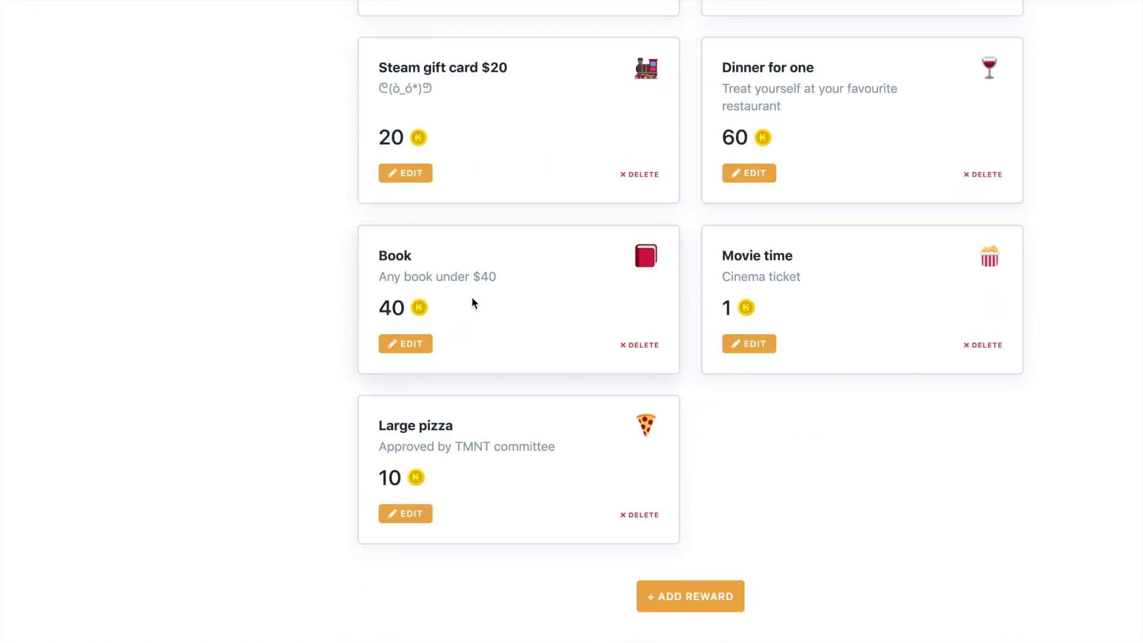
scroll(471, 303, "up", 4)
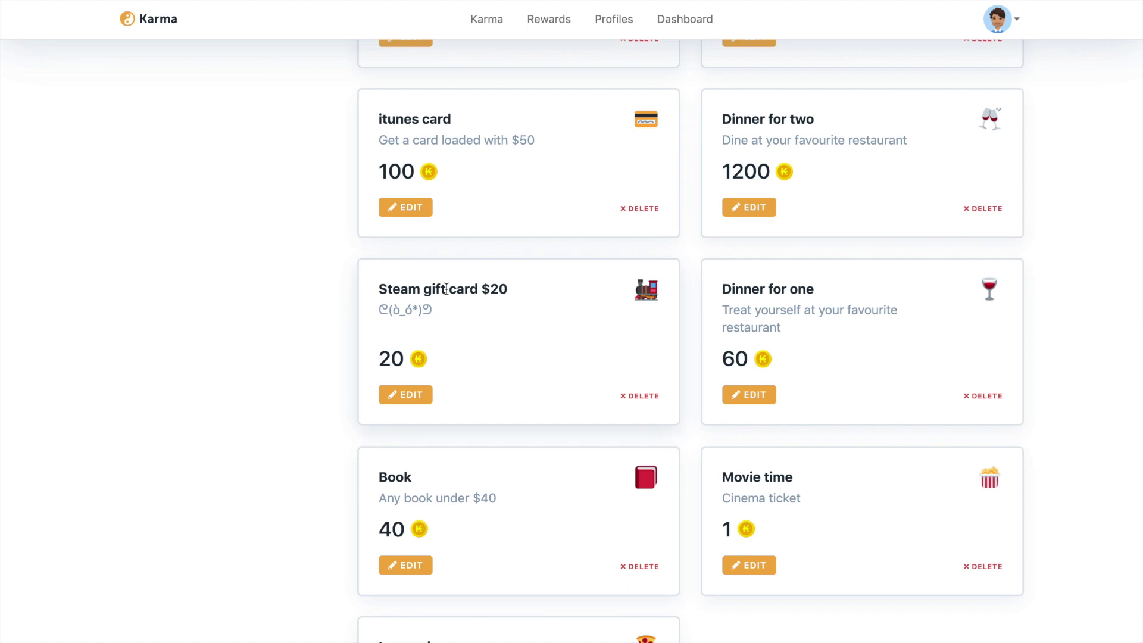
scroll(445, 289, "up", 3)
scroll(859, 324, "down", 1)
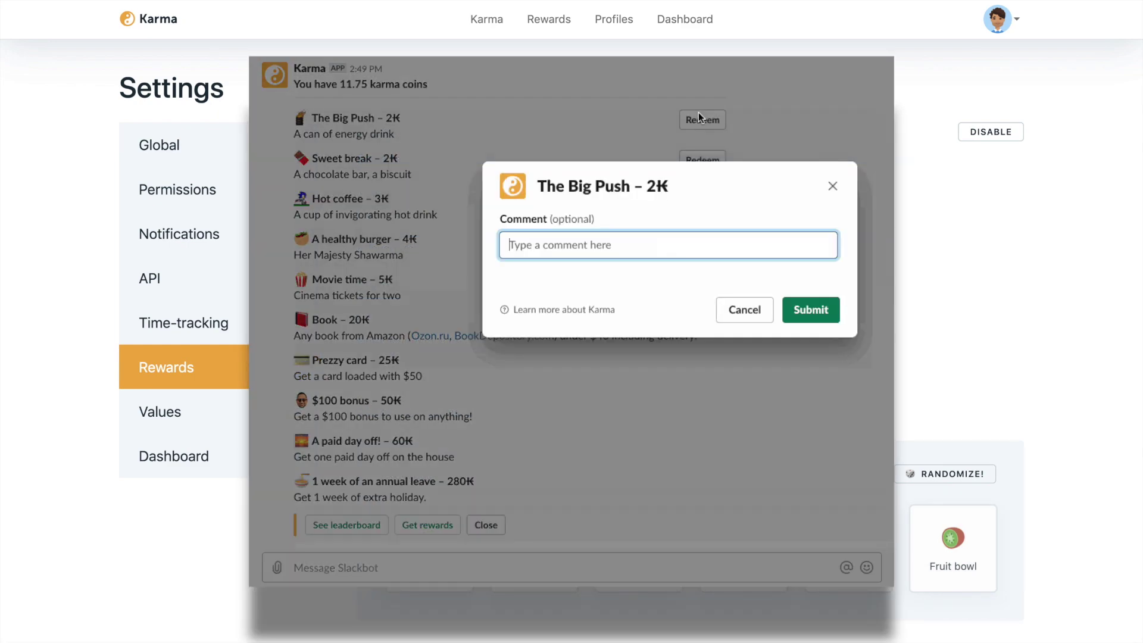
Step: Enter a comment beginning "Hey, th" in the redemption request for The Big Push reward
type(", Th")
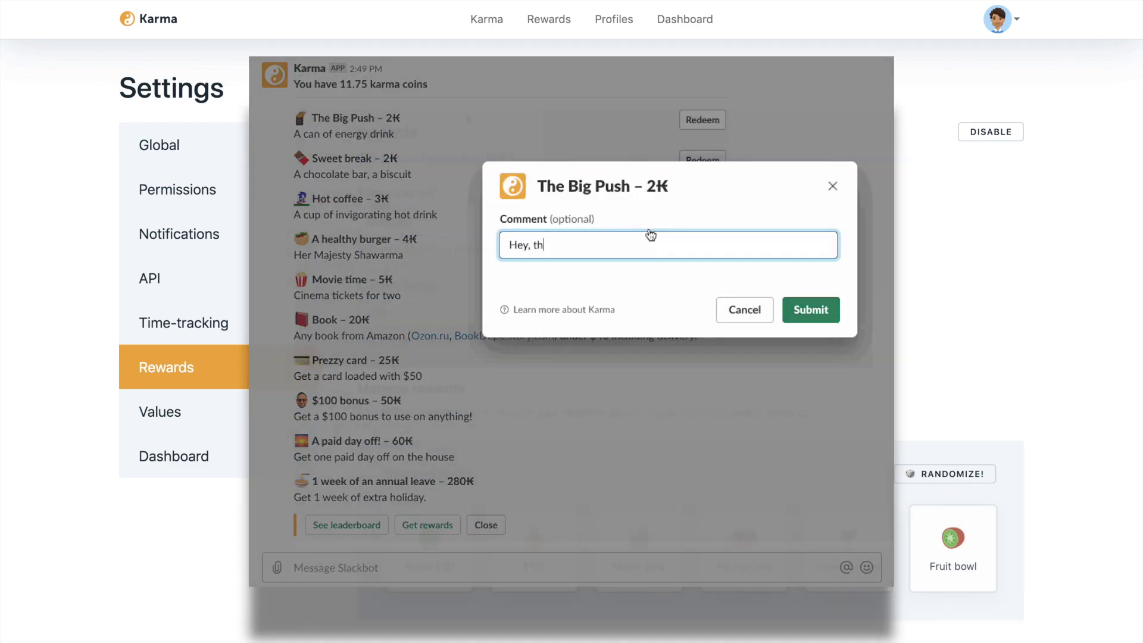